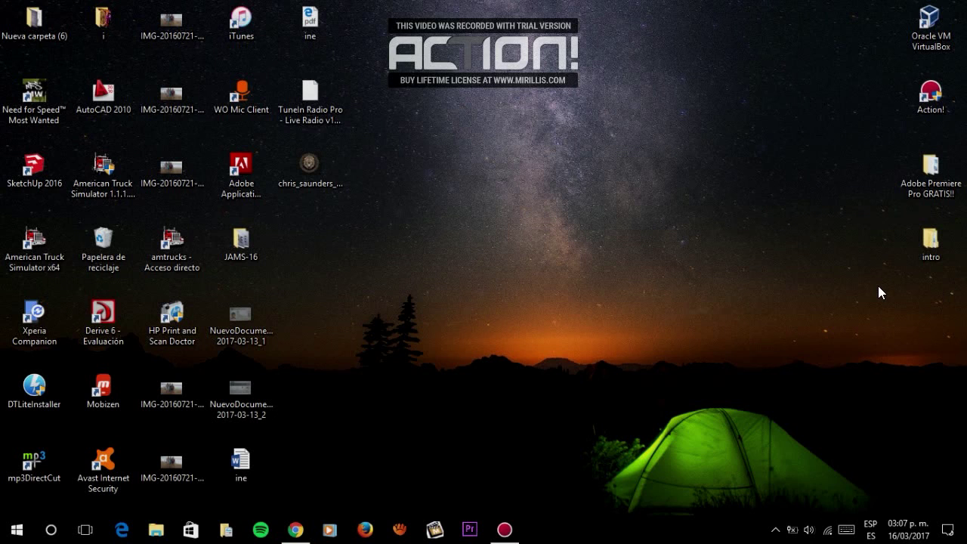
Step: Minimize the Action! recorder window and switch to Oracle VM VirtualBox
mouse_move(537, 529)
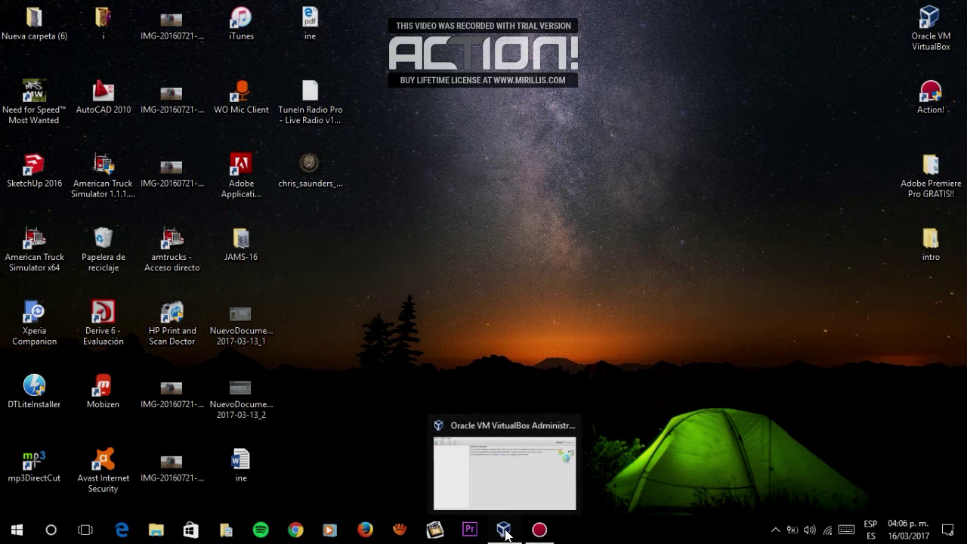
click(540, 529)
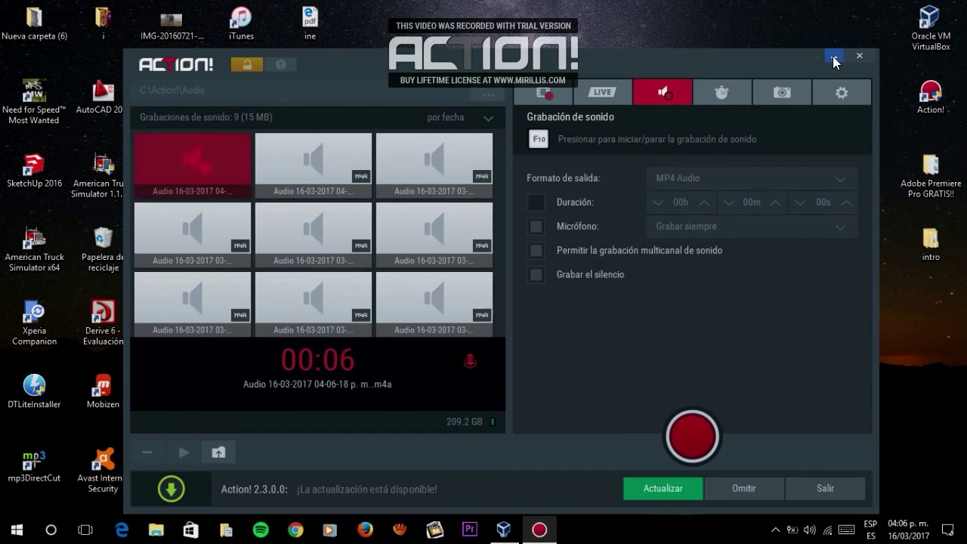
click(834, 55)
click(503, 529)
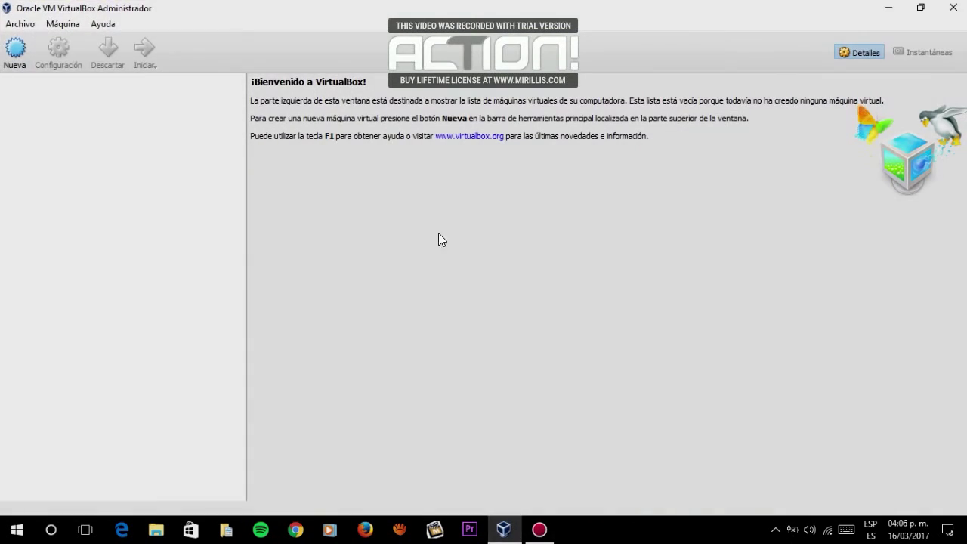
Step: Start a new virtual machine named RED HAT9 with type Linux and version Red Hat (64-bit)
click(14, 55)
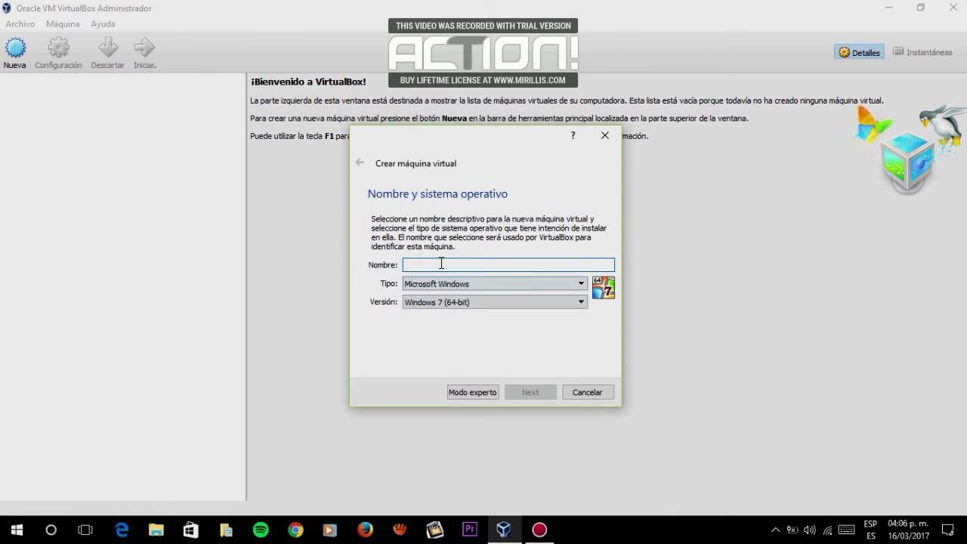
text(red)
key(BackSpace)
key(BackSpace)
key(BackSpace)
text(RED)
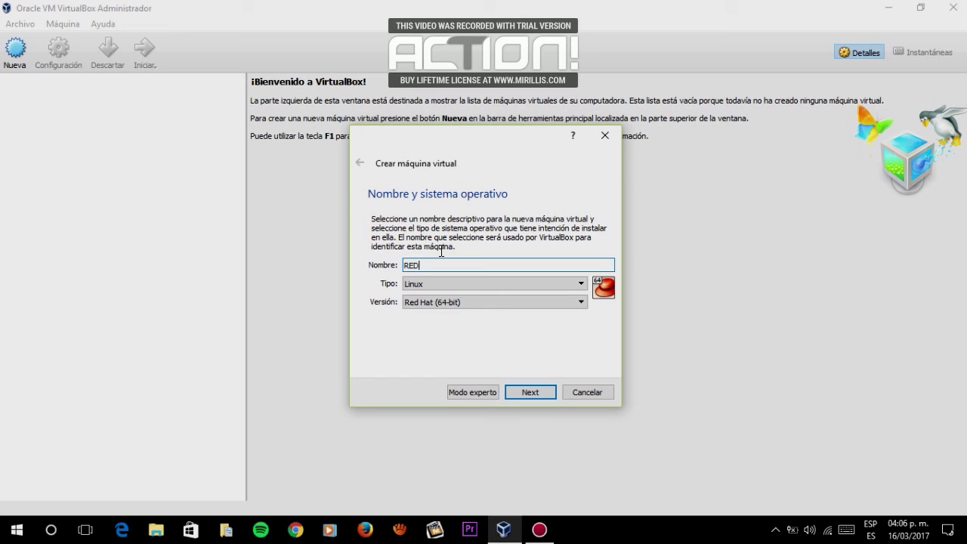
text( HAT9)
click(473, 302)
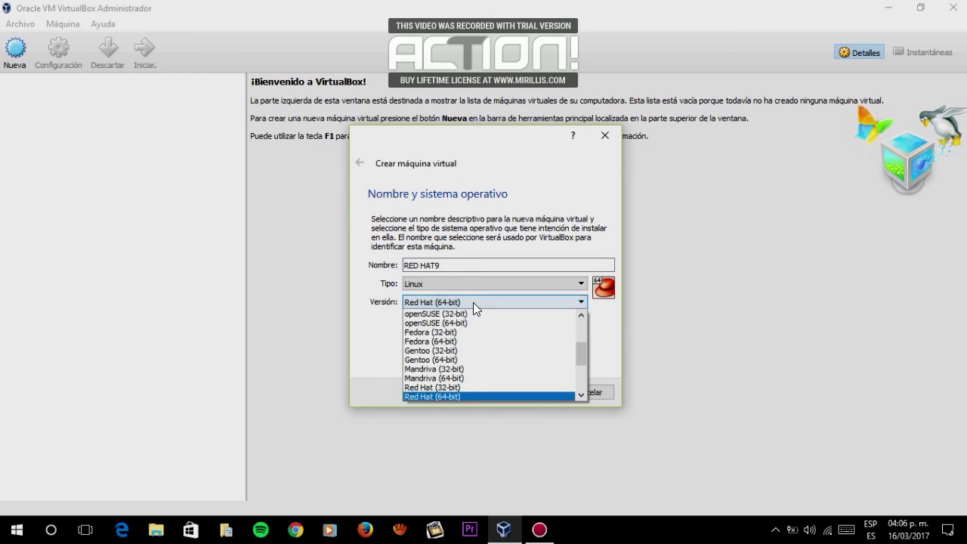
click(463, 395)
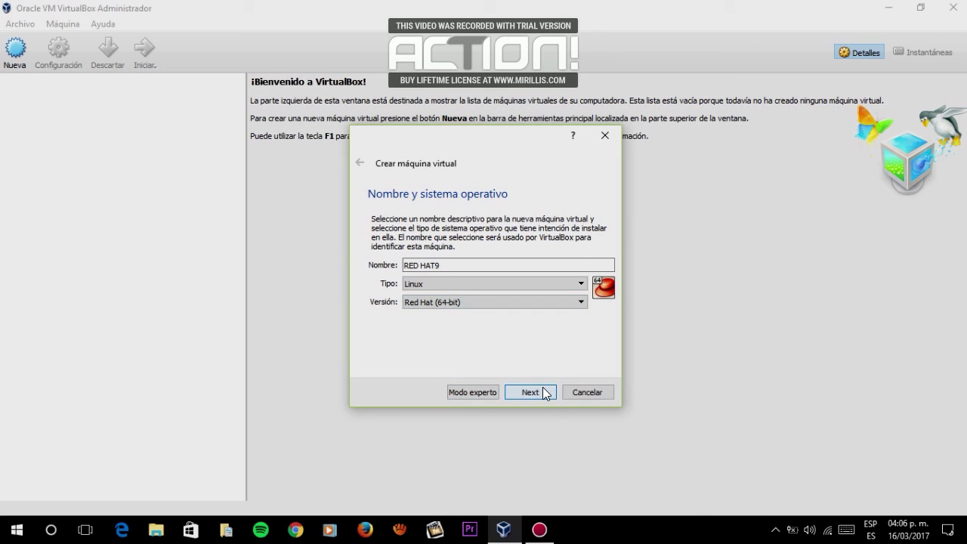
click(545, 394)
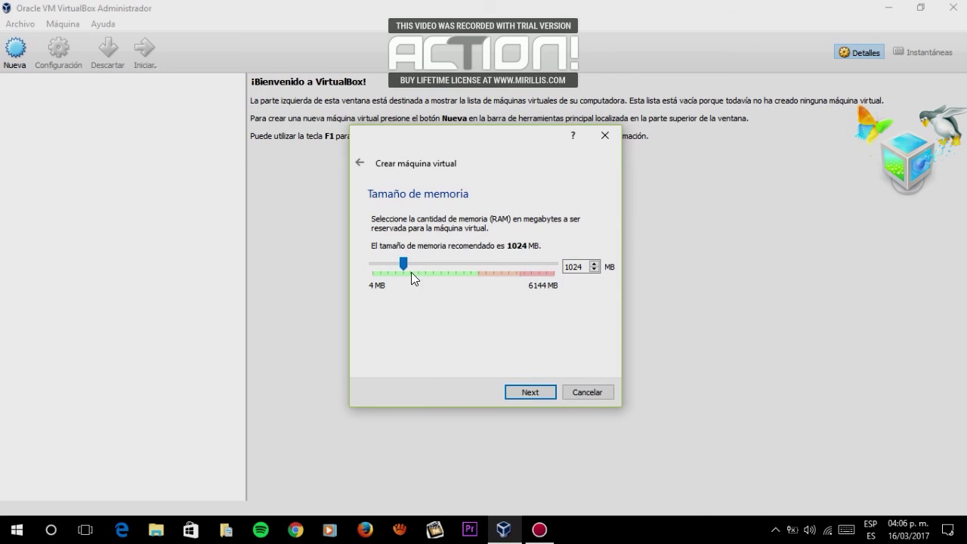
Step: Allocate 3566 MB of memory and create a dynamically allocated 8.00 GB VDI disk named RED HAT9
drag(406, 266, 479, 266)
click(535, 393)
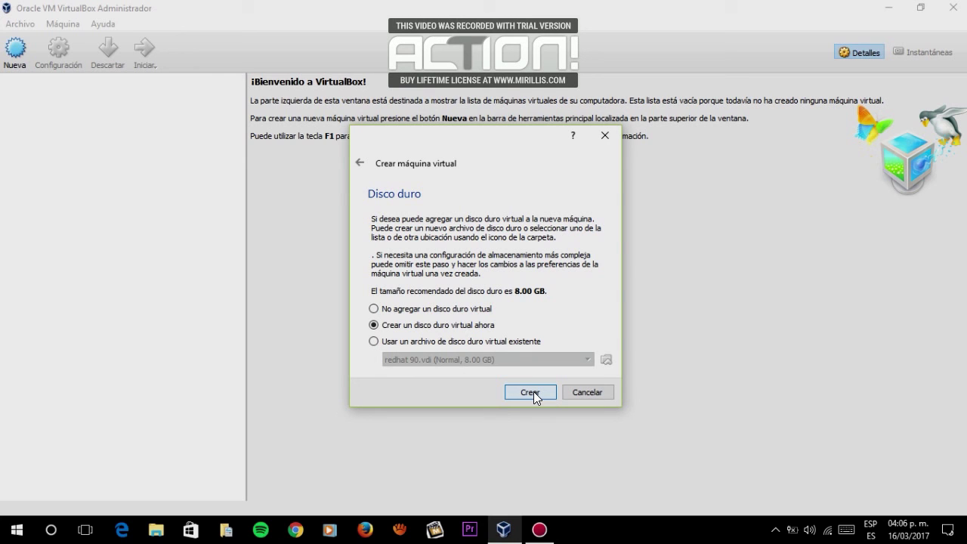
click(533, 392)
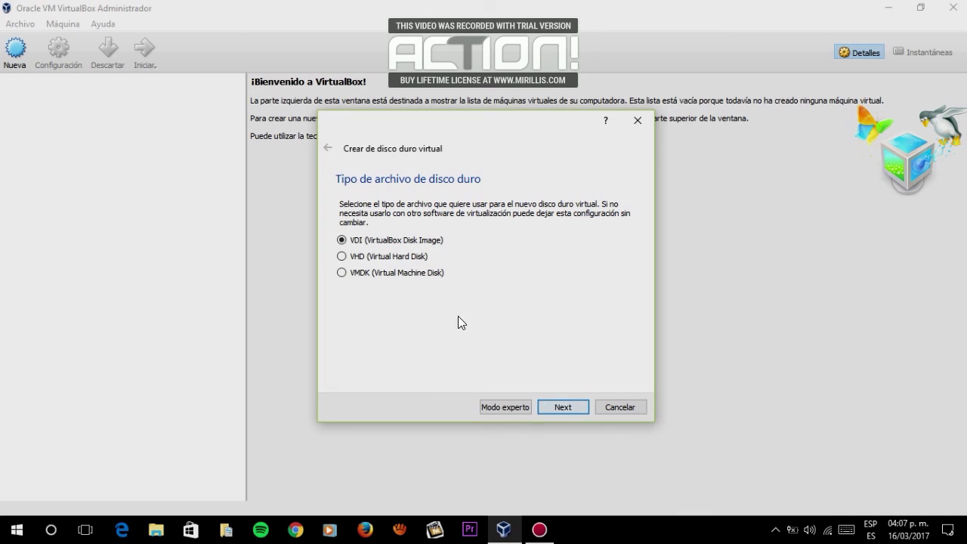
click(571, 410)
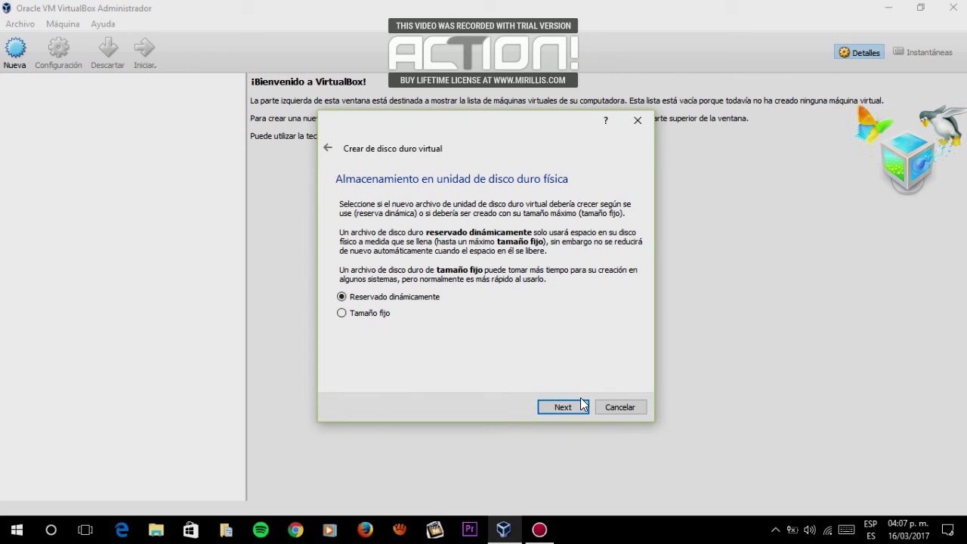
click(575, 408)
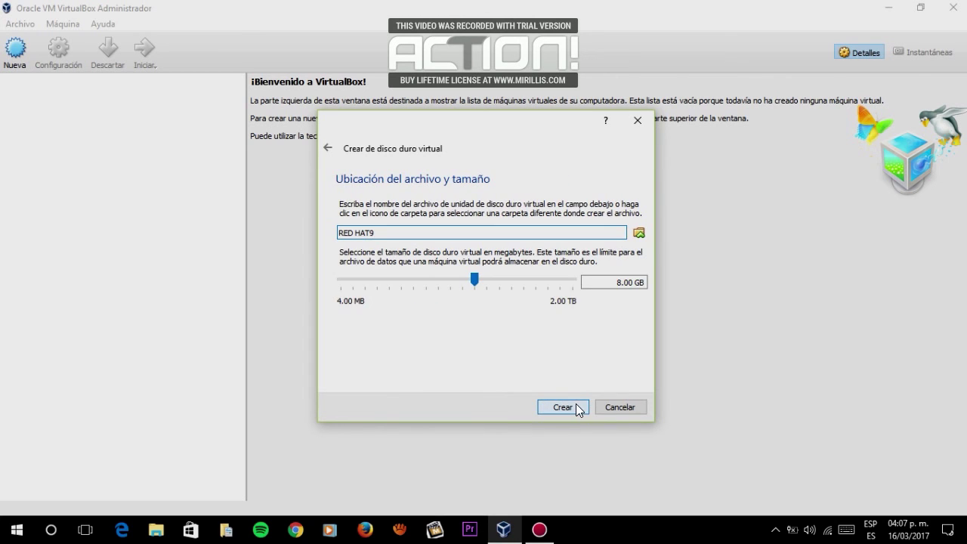
click(576, 407)
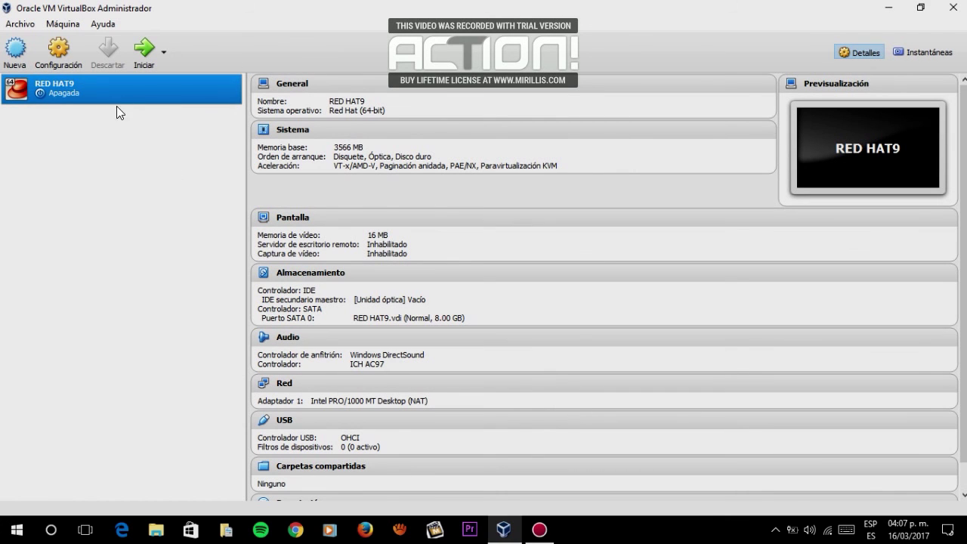
Step: Remove the SATA controller from the RED HAT9 machine's storage settings
click(60, 55)
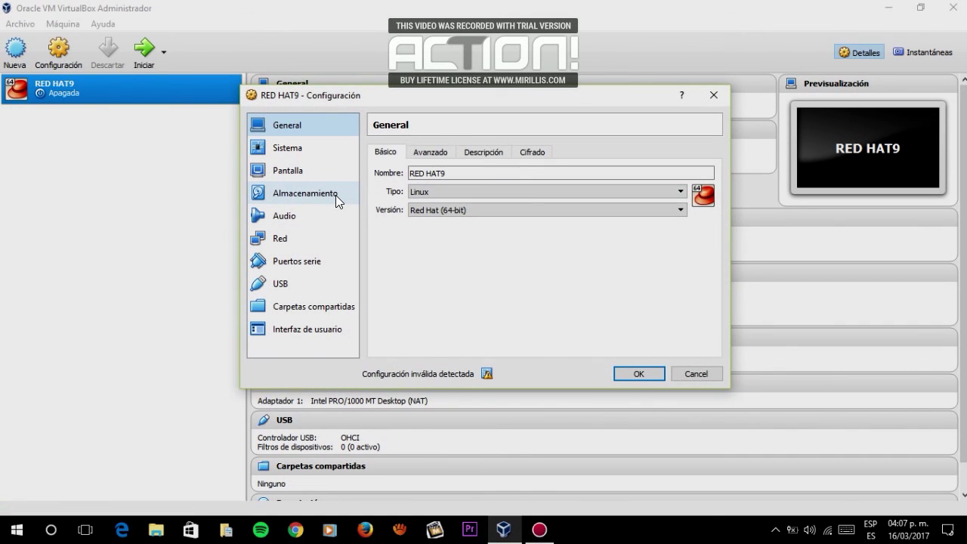
click(335, 195)
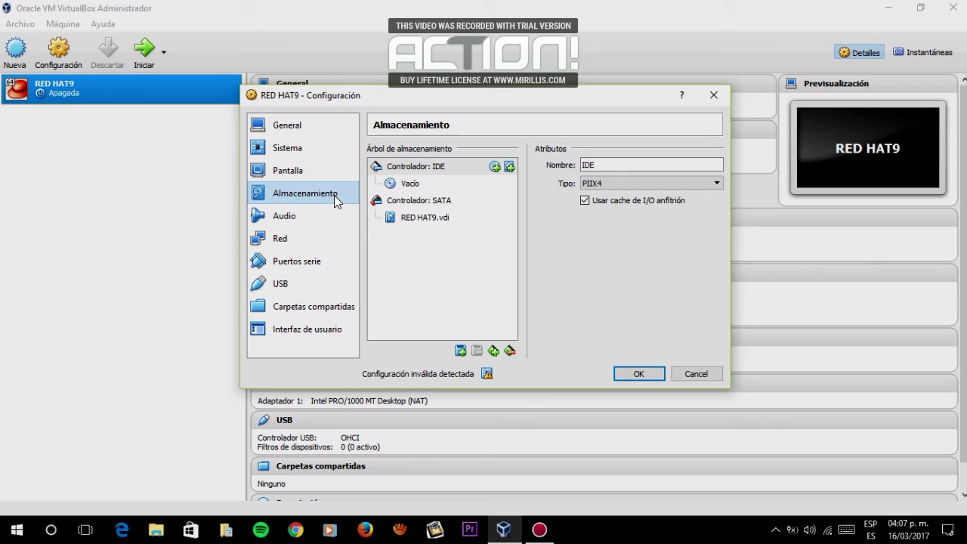
right_click(433, 202)
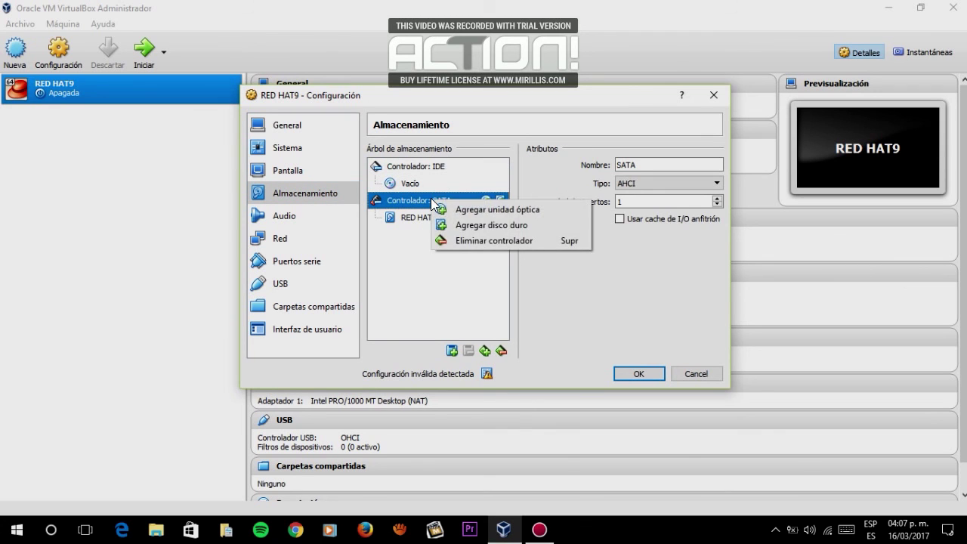
click(471, 240)
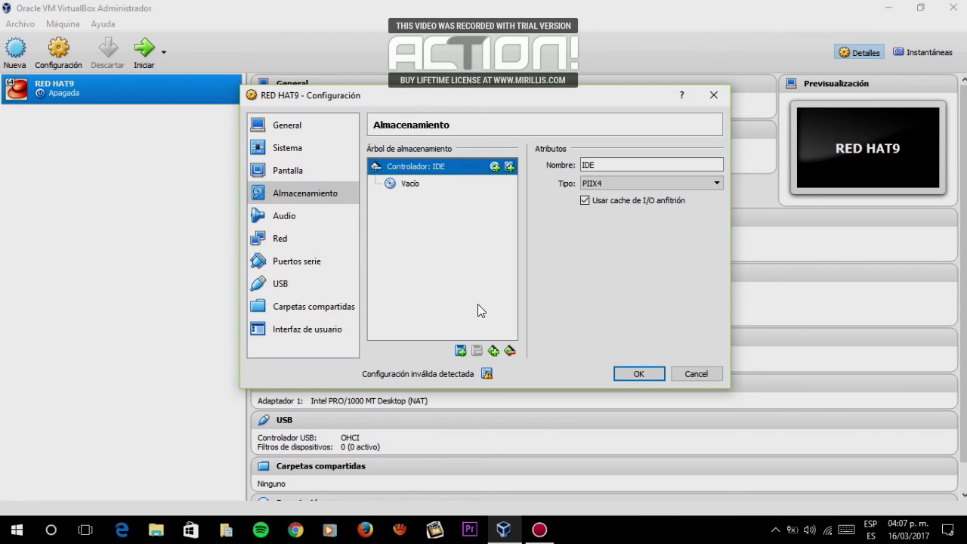
Step: Add a new dynamically allocated 8.00 GB VDI disk named NewVirtualDisk1 to the IDE controller
click(460, 351)
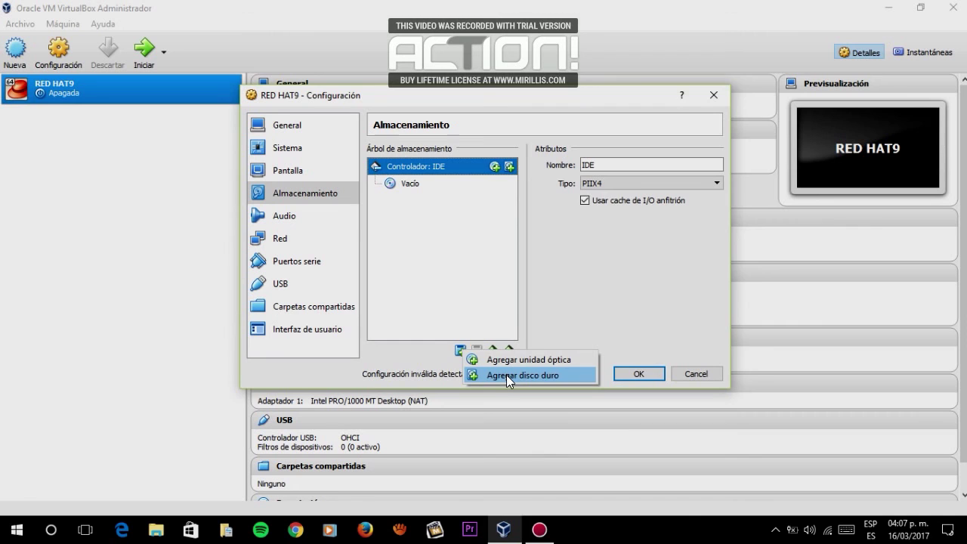
click(506, 375)
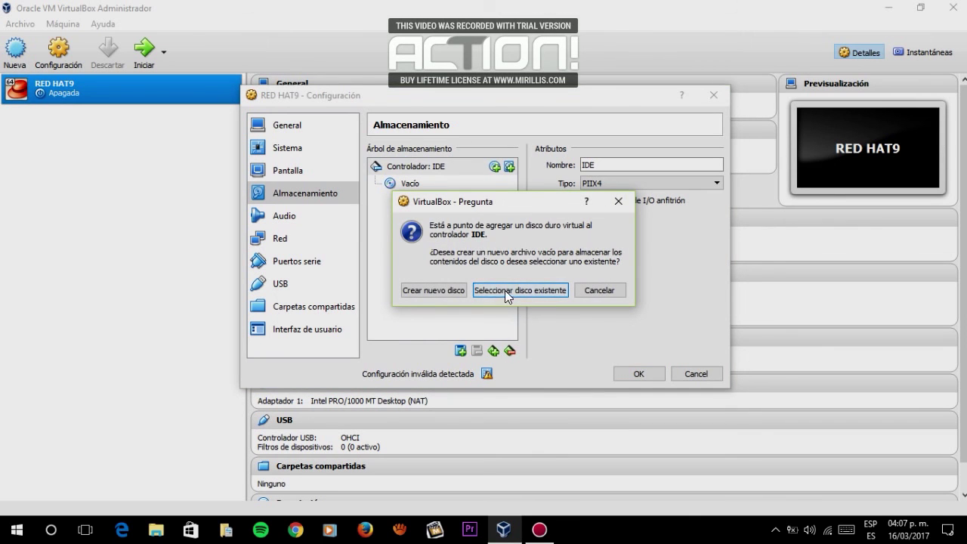
click(433, 290)
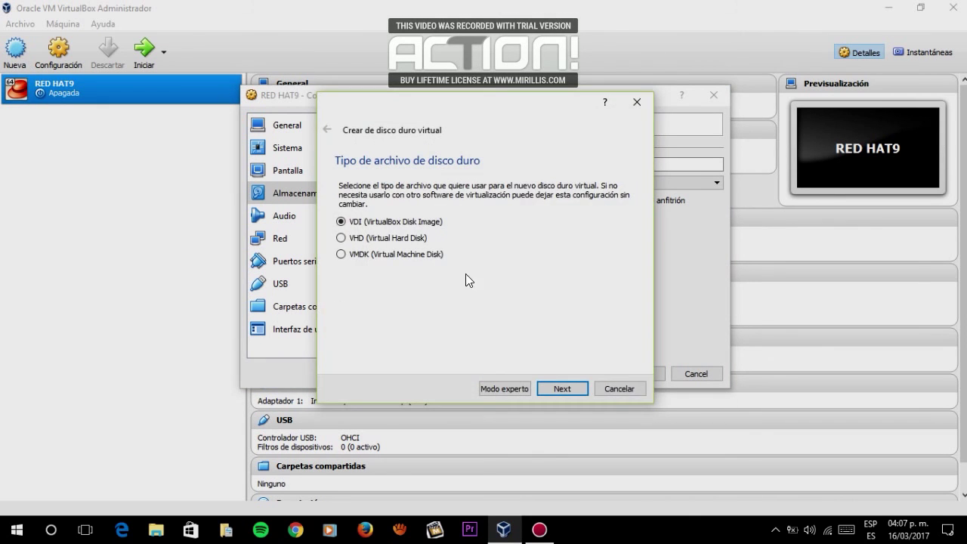
click(559, 387)
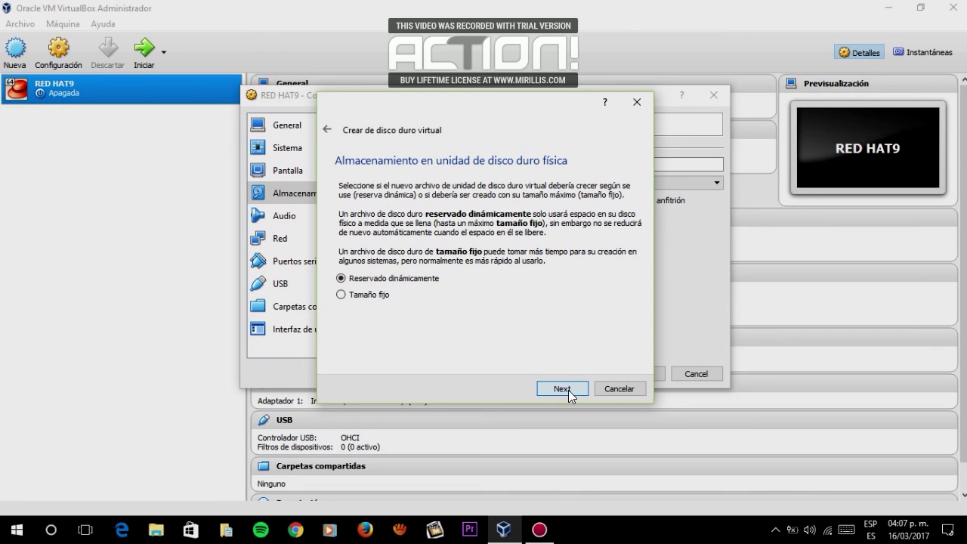
click(569, 390)
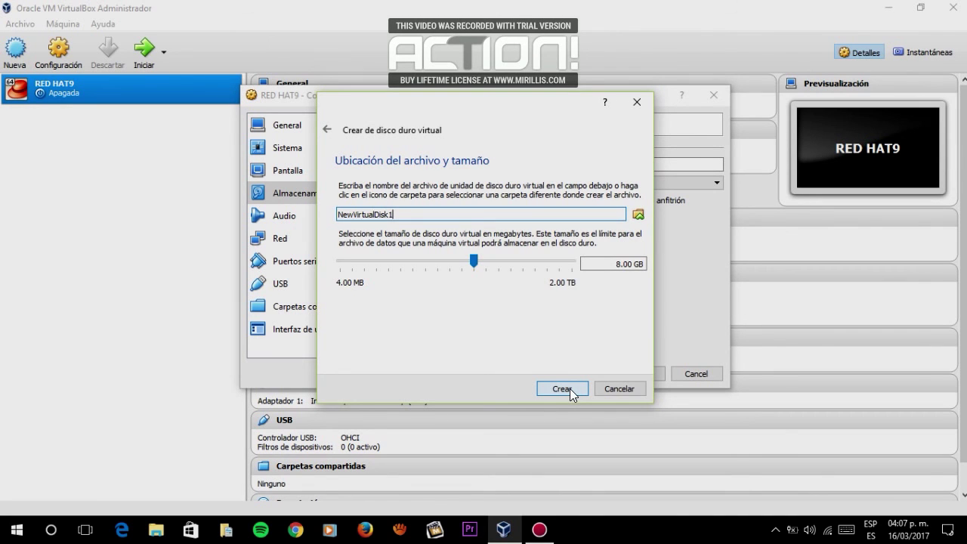
click(570, 389)
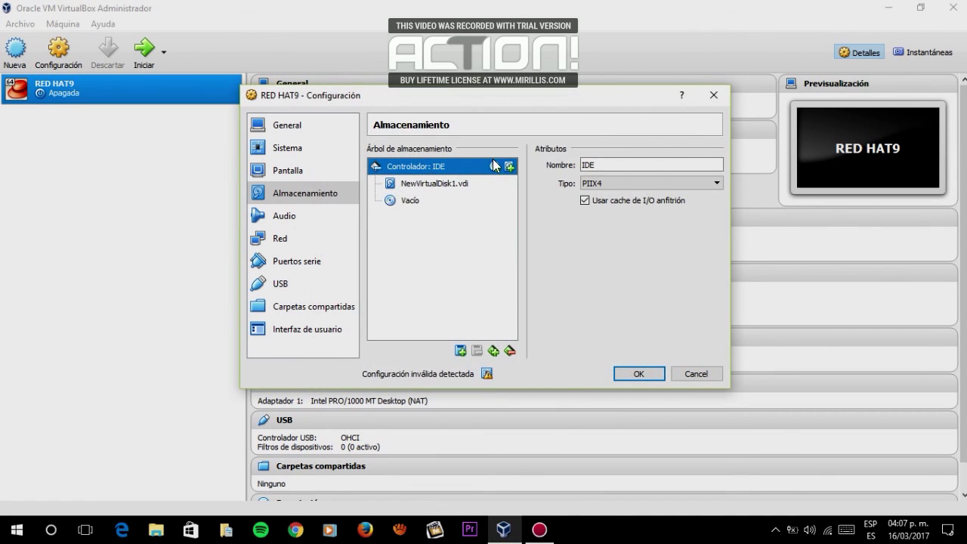
Step: Load the shrike-i386-disc1 ISO into the empty IDE optical drive and save the machine's settings
click(496, 167)
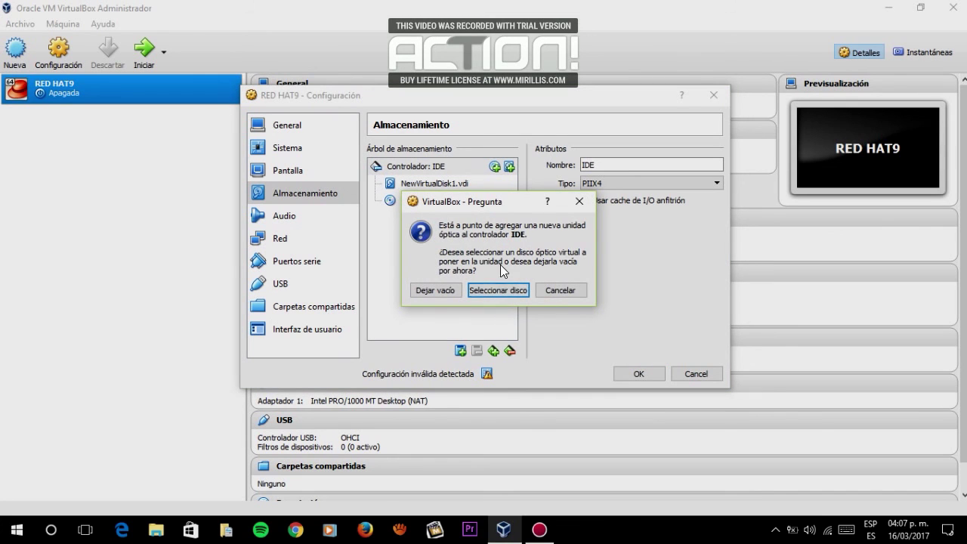
click(572, 204)
click(483, 200)
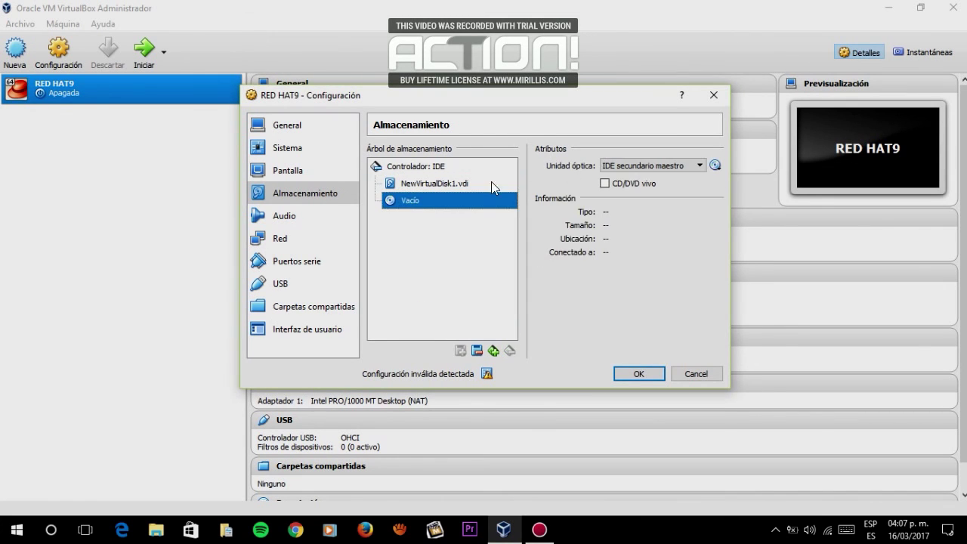
click(715, 167)
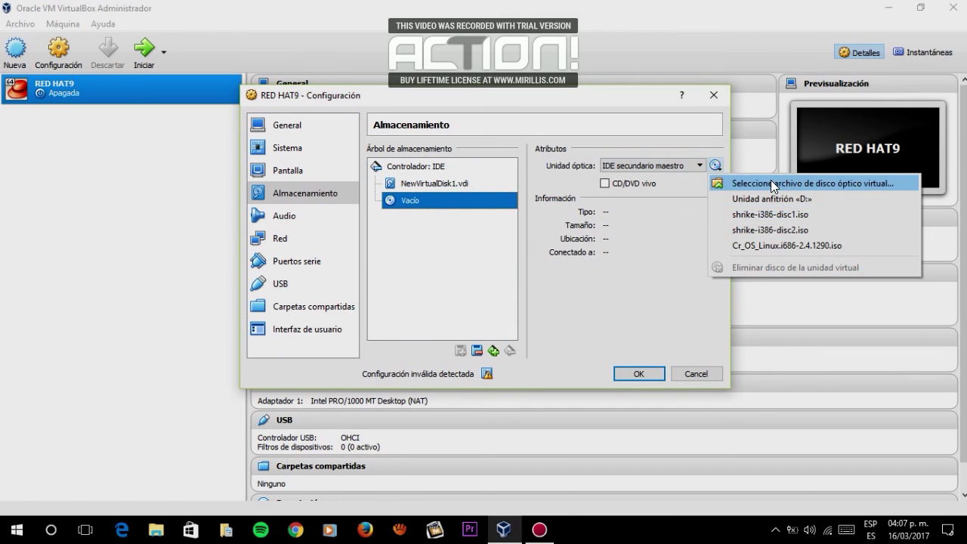
click(771, 181)
click(469, 219)
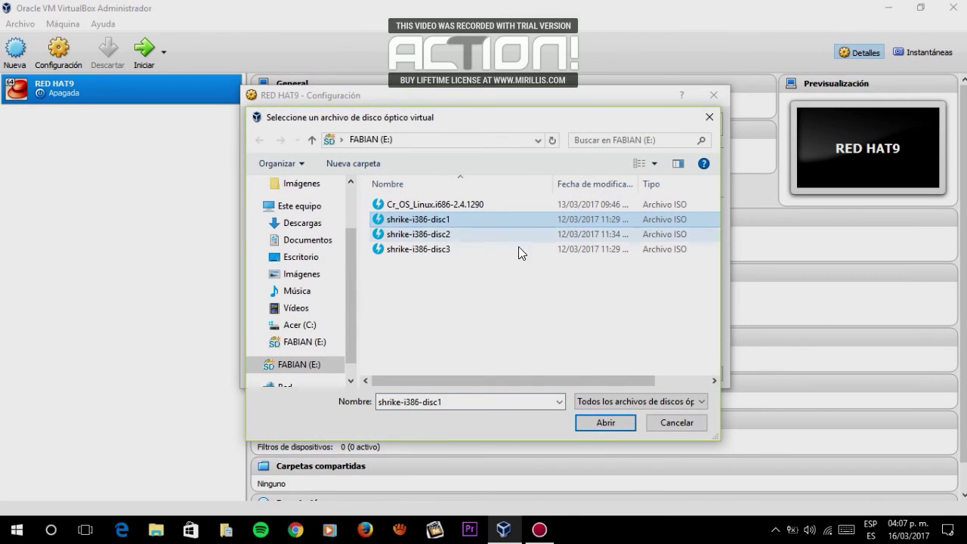
click(616, 427)
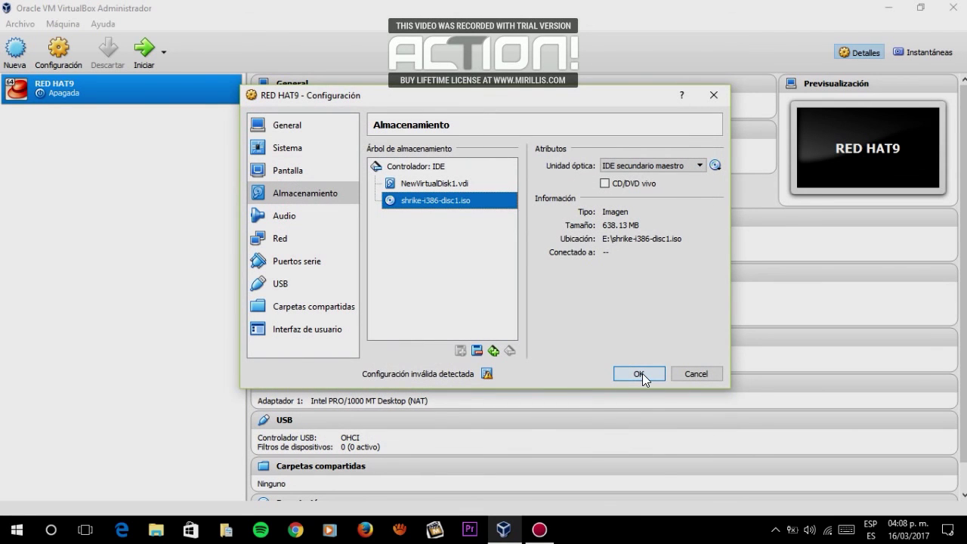
click(640, 373)
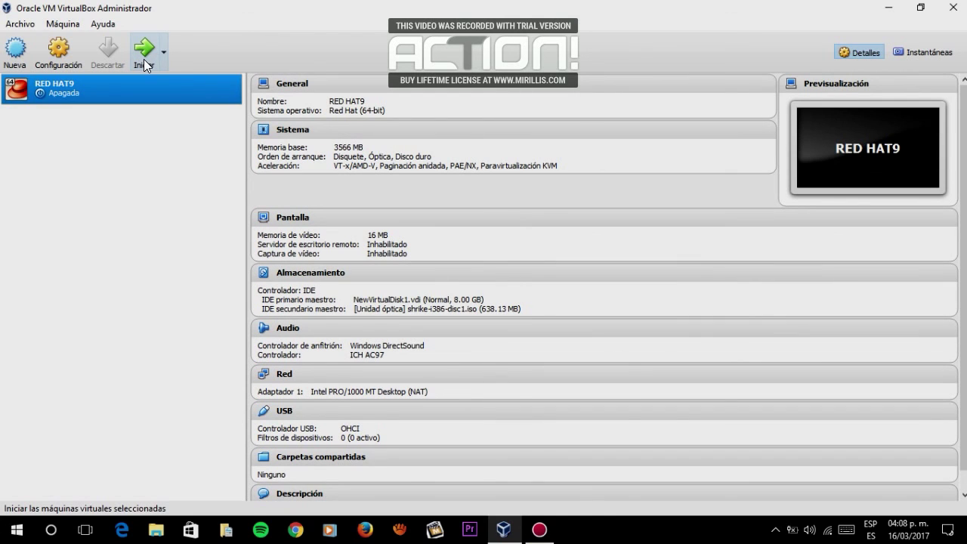
Step: Start the RED HAT9 virtual machine, maximize its window and dismiss the keyboard capture notice
click(143, 59)
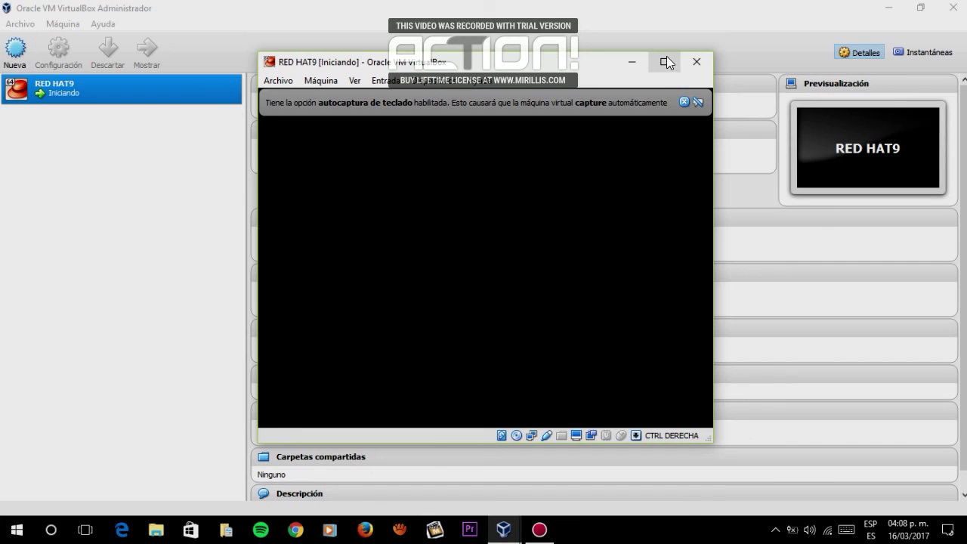
click(667, 62)
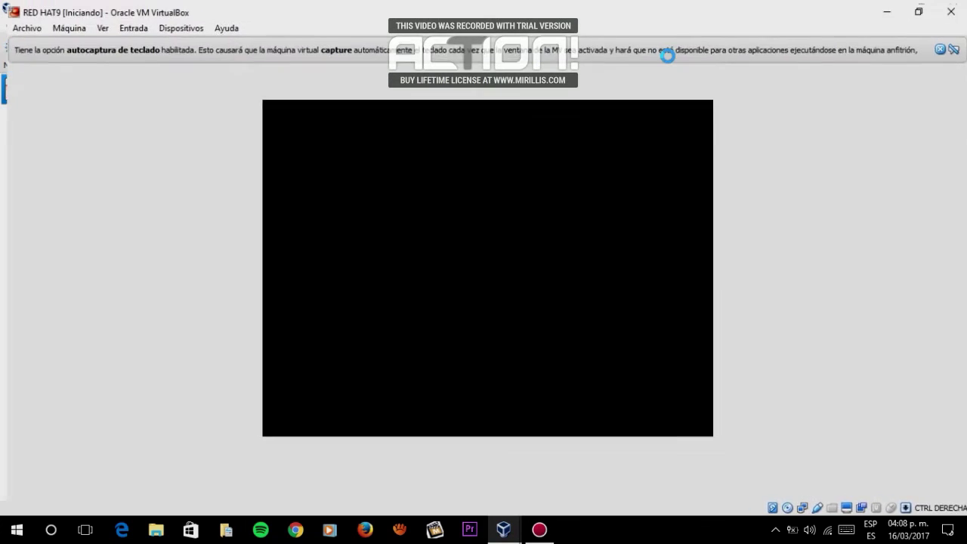
click(942, 46)
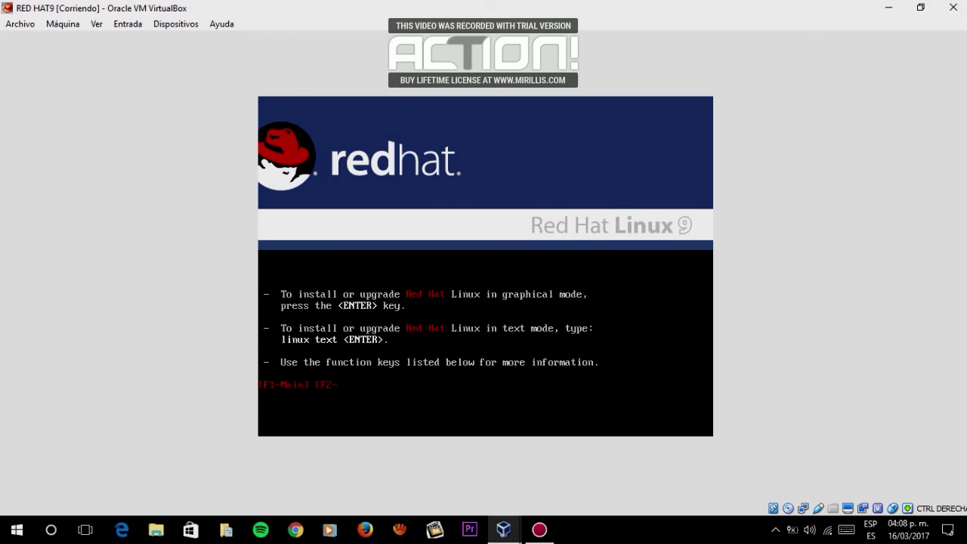
Step: Launch the Red Hat Linux installation in graphical mode and skip the CD media test
key(Return)
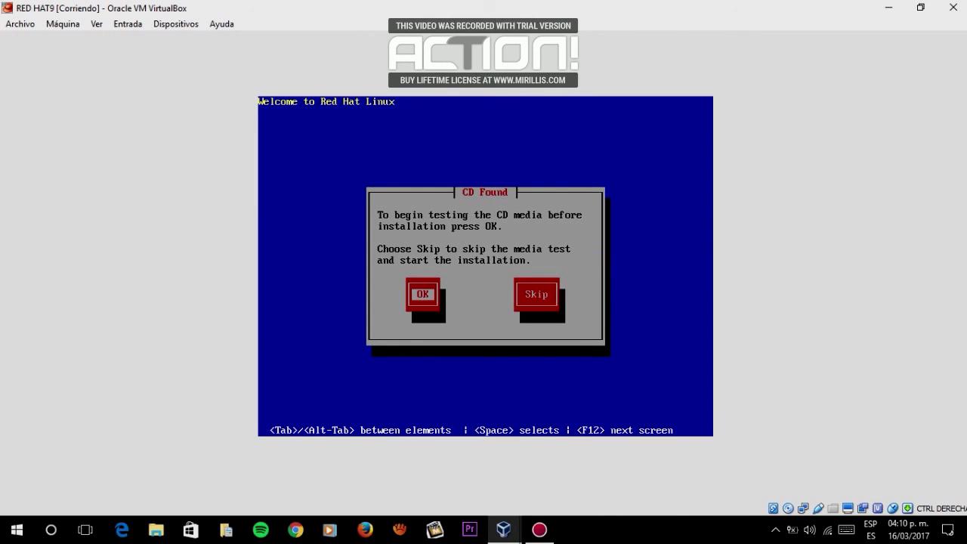
key(Tab)
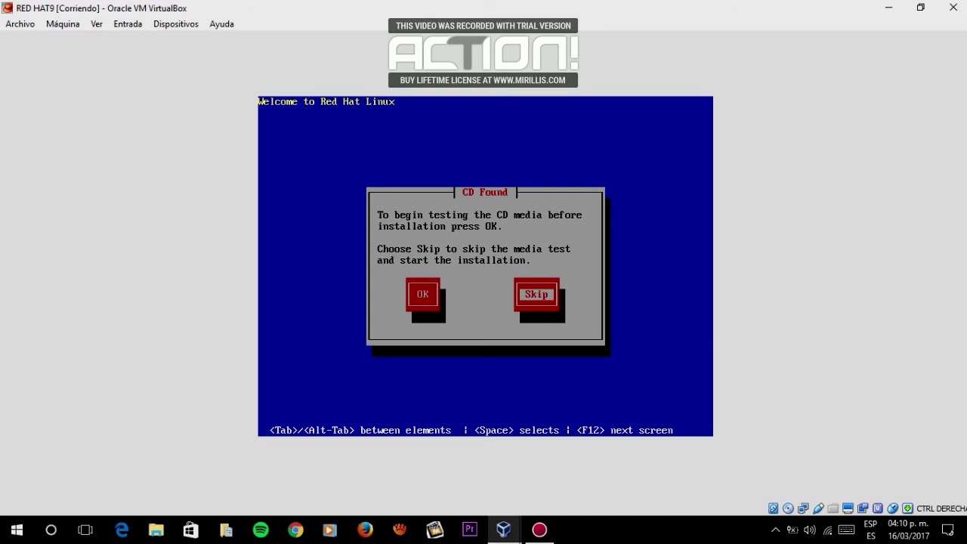
key(space)
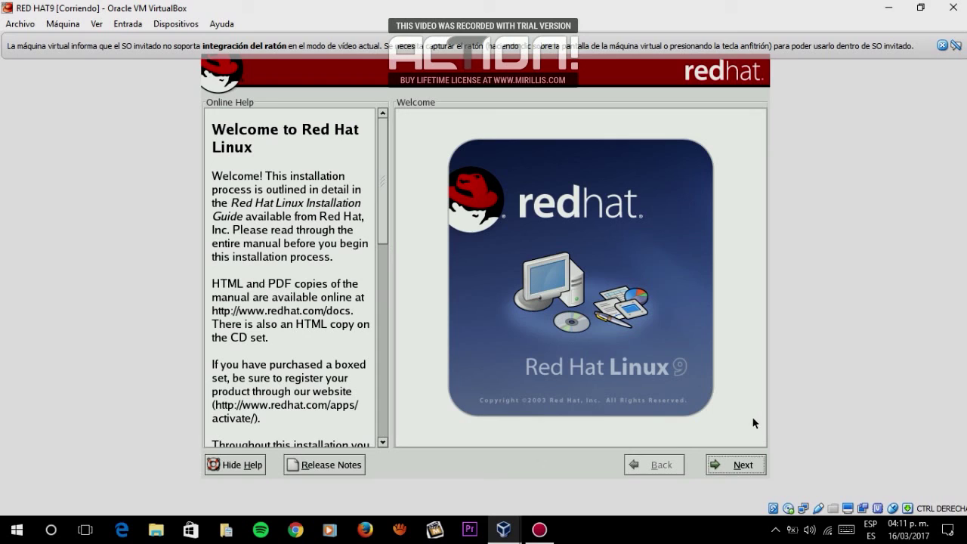
Step: Proceed past the installer's welcome screen and choose Spanish (Español) as the installation language
click(740, 467)
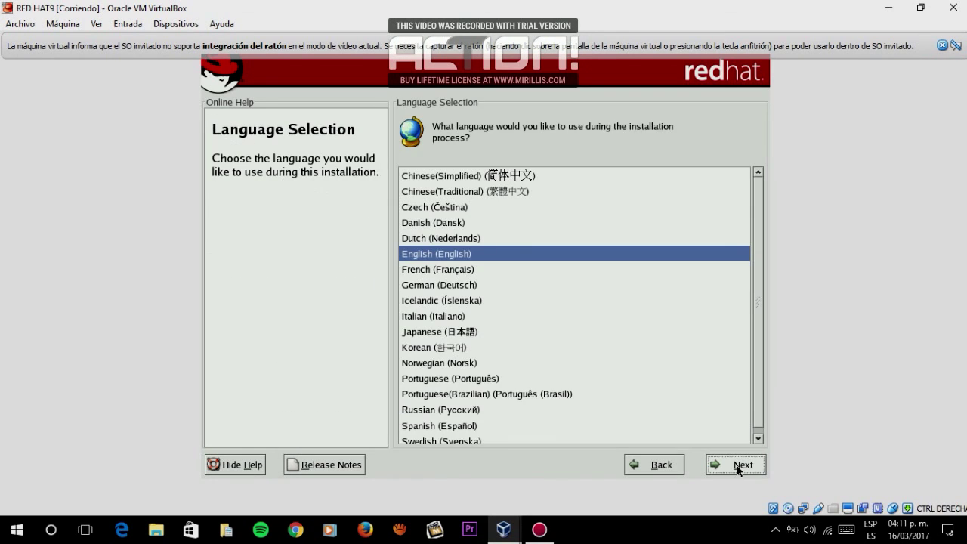
click(473, 428)
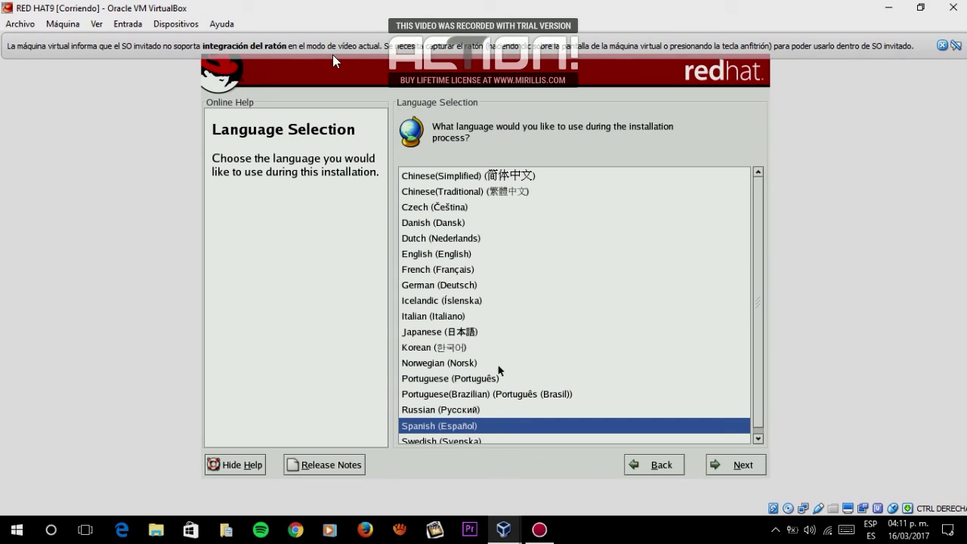
click(755, 466)
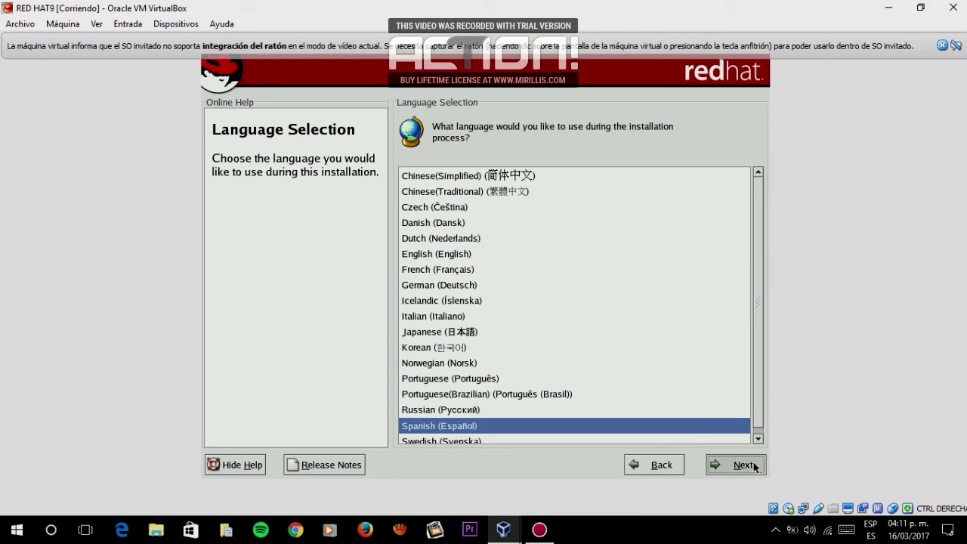